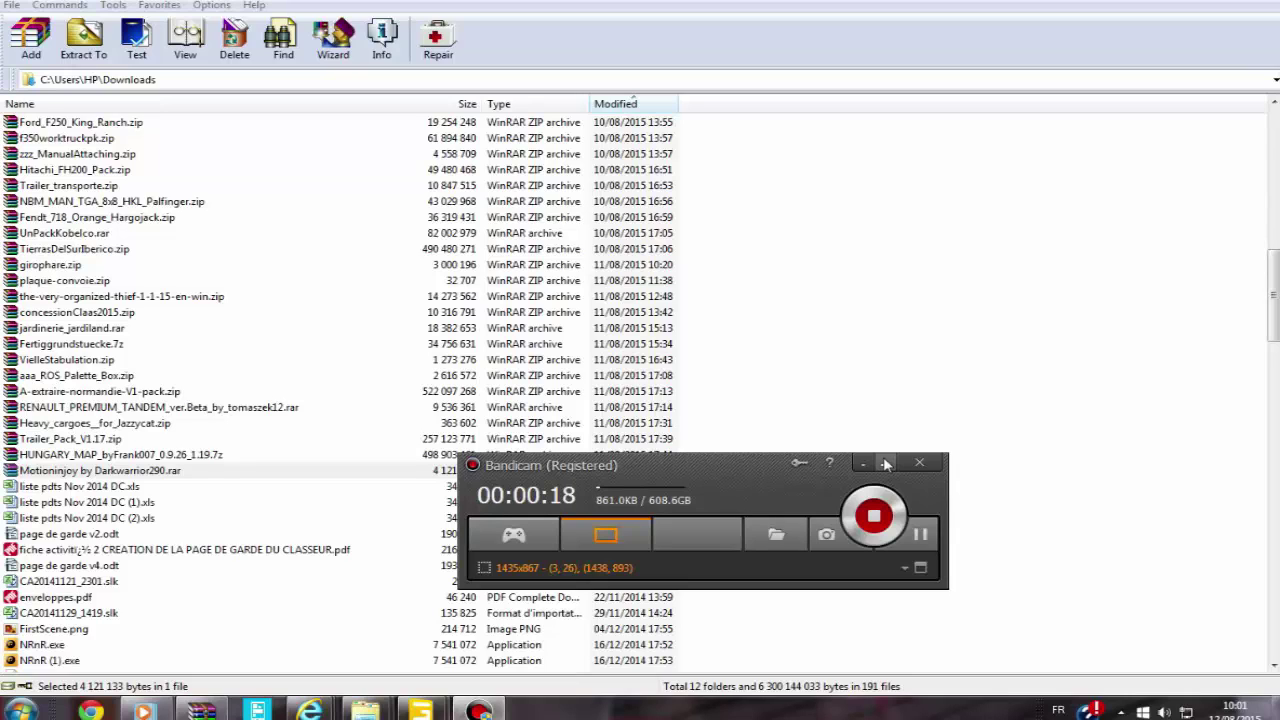
View the MediaFire download page of Motioninjoy by Darkwarrior290.rar in Internet Explorer, and return to the Downloads listing in WinRAR.
{"action": "left_click", "coordinate": [884, 463]}
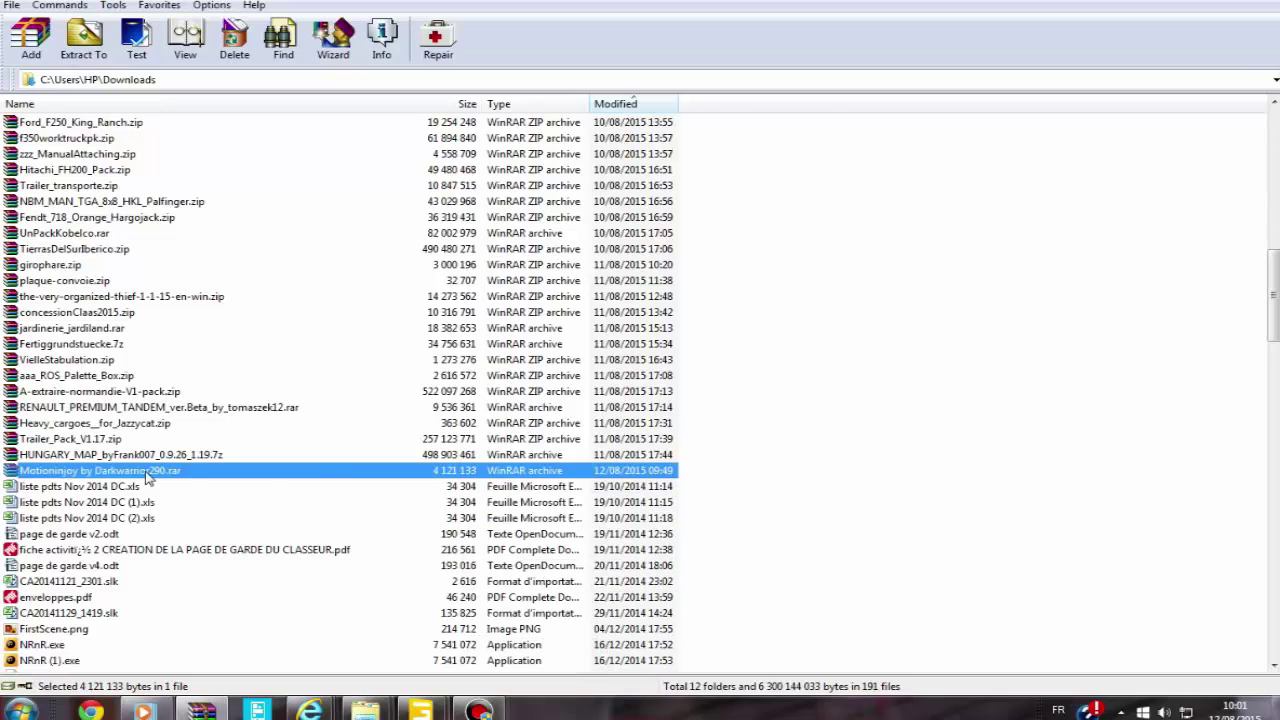
{"action": "scroll", "coordinate": [147, 468], "scroll_direction": "up", "scroll_amount": 1}
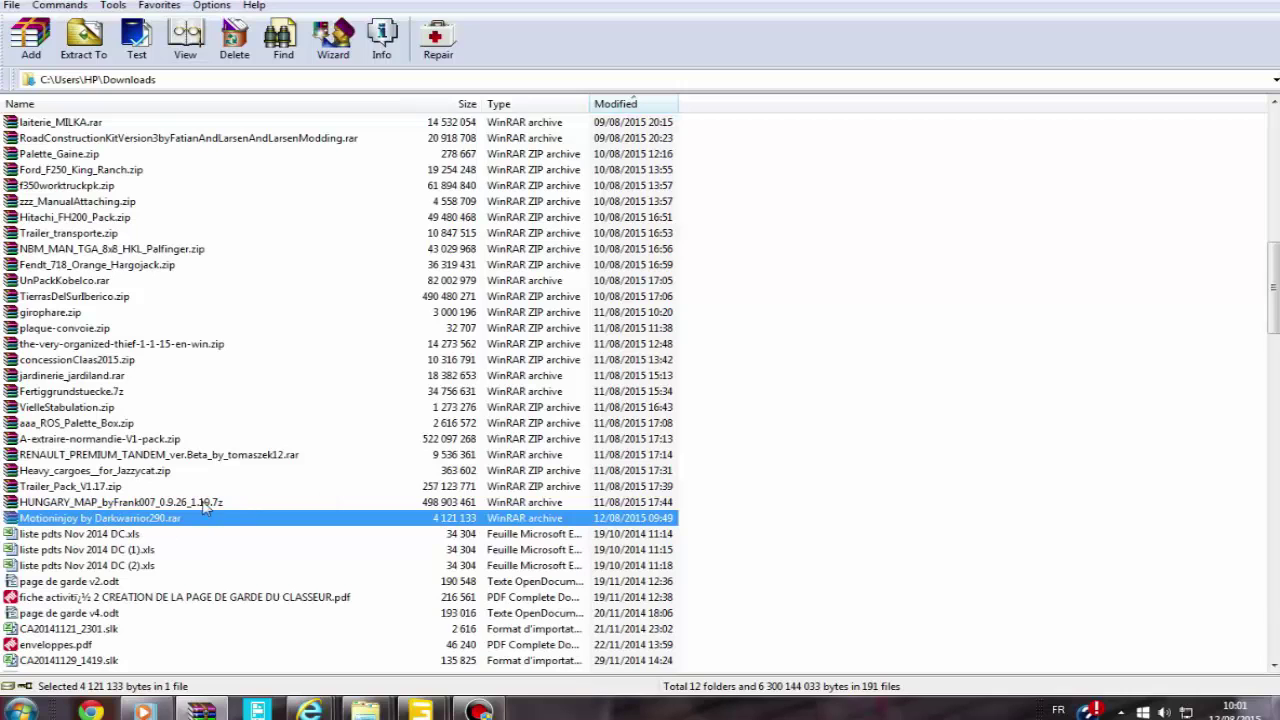
{"action": "mouse_move", "coordinate": [308, 708]}
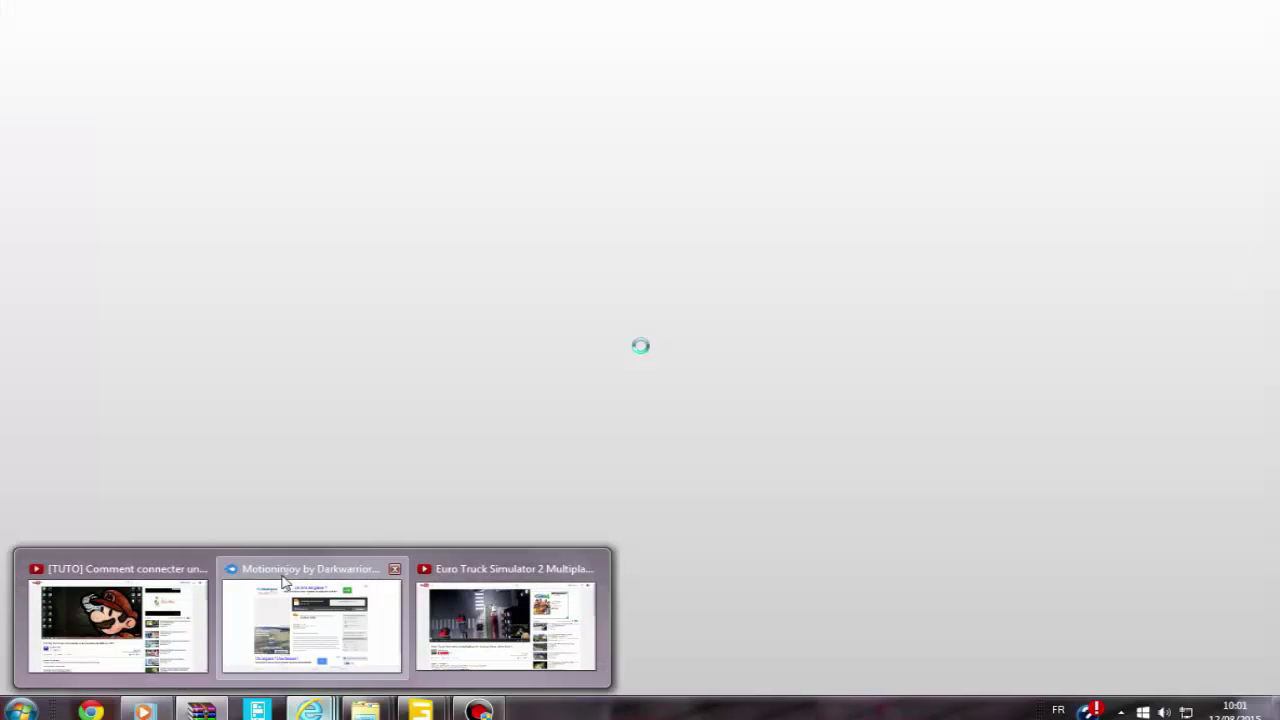
{"action": "left_click", "coordinate": [285, 582]}
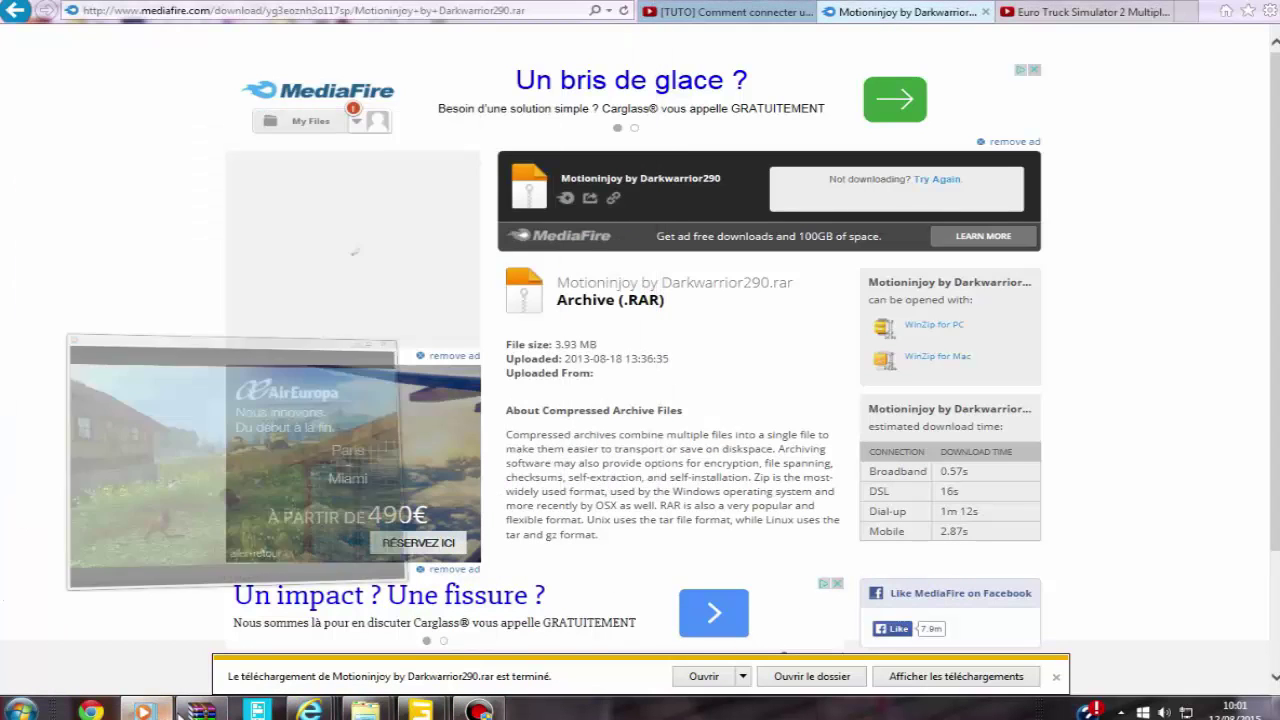
{"action": "left_click", "coordinate": [190, 711]}
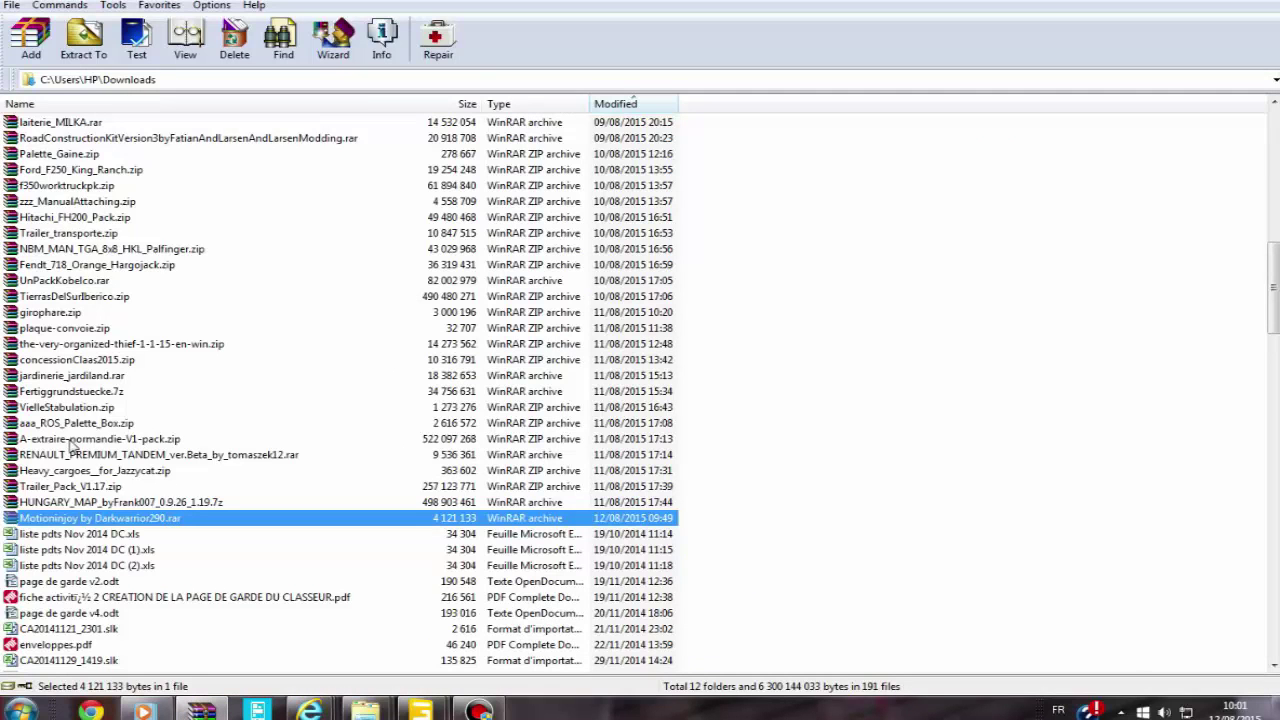
Try to extract Motioninjoy by Darkwarrior290.rar from the Downloads folder and dismiss the diagnostic window.
{"action": "scroll", "coordinate": [113, 280], "scroll_direction": "up", "scroll_amount": 3}
{"action": "scroll", "coordinate": [113, 355], "scroll_direction": "down", "scroll_amount": 3}
{"action": "scroll", "coordinate": [85, 525], "scroll_direction": "up", "scroll_amount": 1}
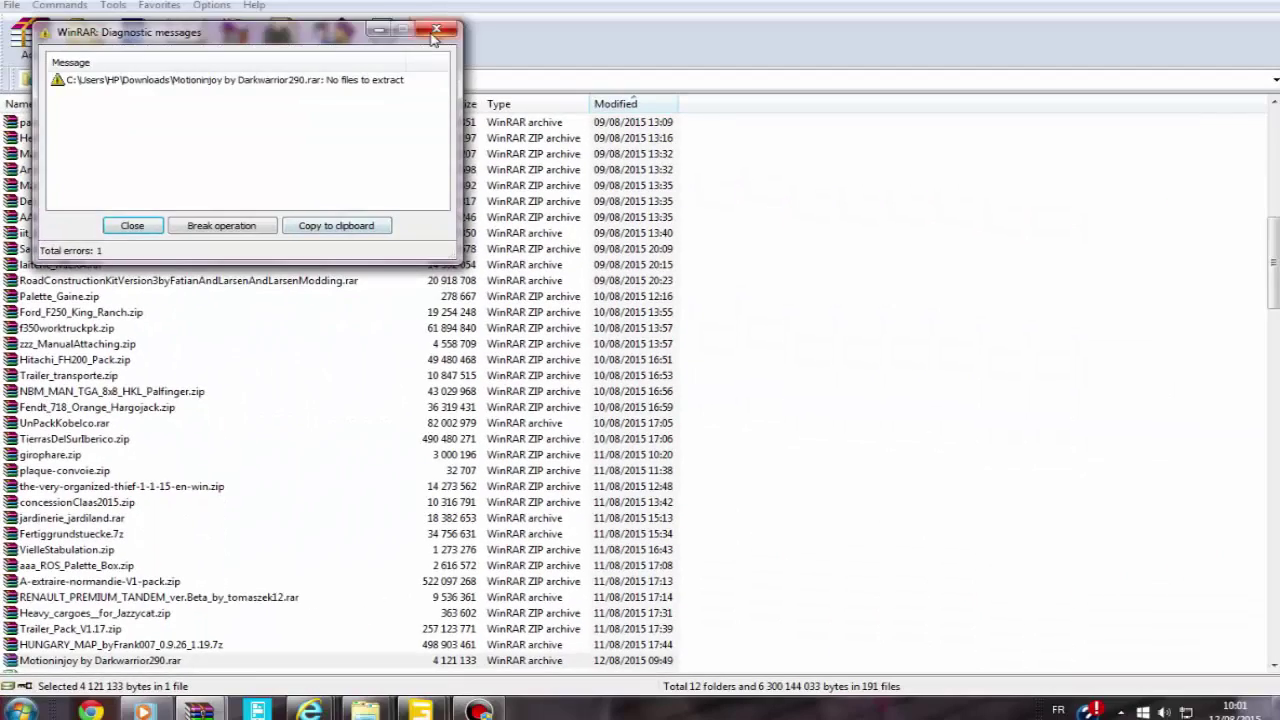
{"action": "key", "text": "Escape"}
Open the Motioninjoy by Darkwarrior290 folder in Downloads and run MotioninJoy_071001_signed.exe, accepting the security warning.
{"action": "scroll", "coordinate": [351, 171], "scroll_direction": "up", "scroll_amount": 11}
{"action": "scroll", "coordinate": [303, 234], "scroll_direction": "up", "scroll_amount": 5}
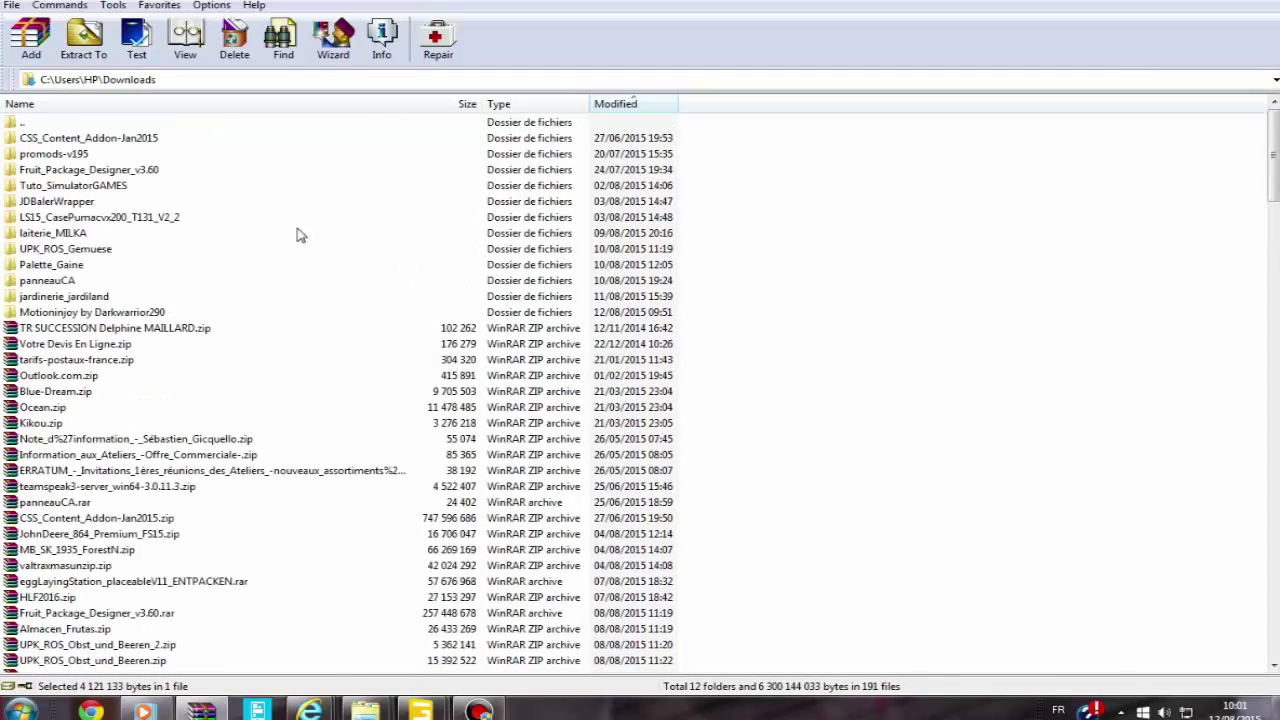
{"action": "double_click", "coordinate": [62, 312]}
{"action": "left_click", "coordinate": [83, 140]}
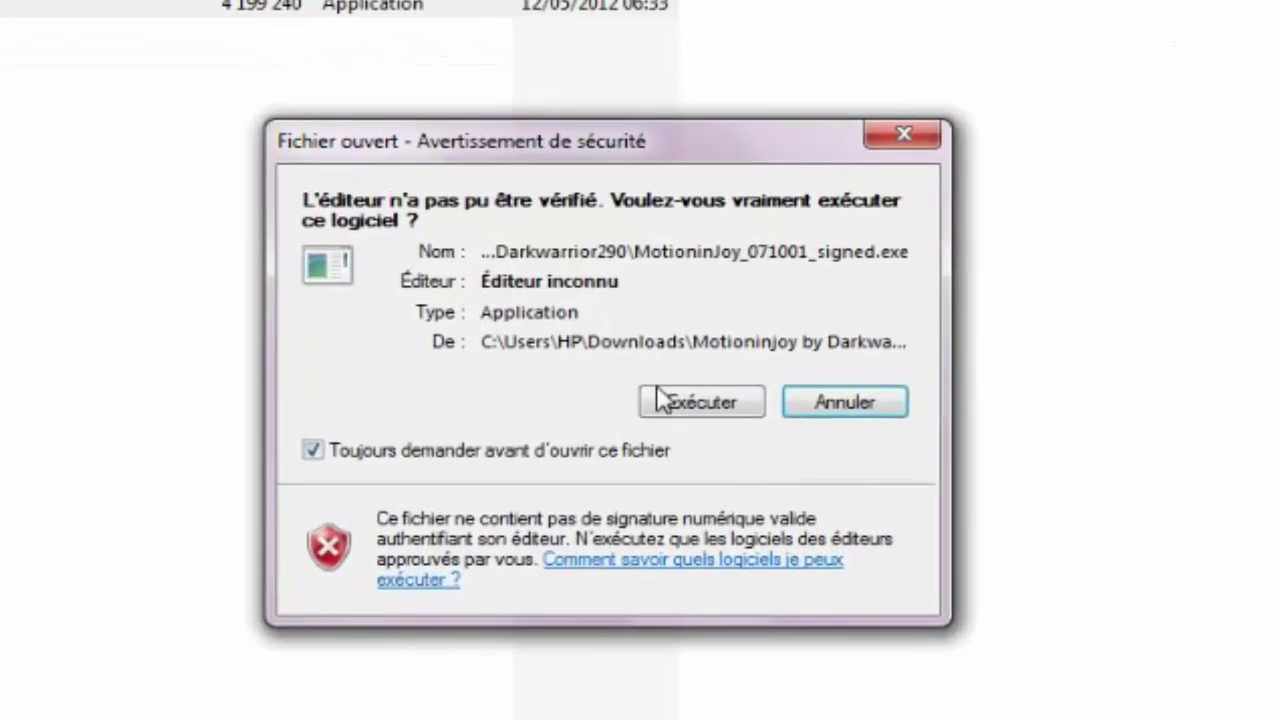
{"action": "left_click", "coordinate": [660, 400]}
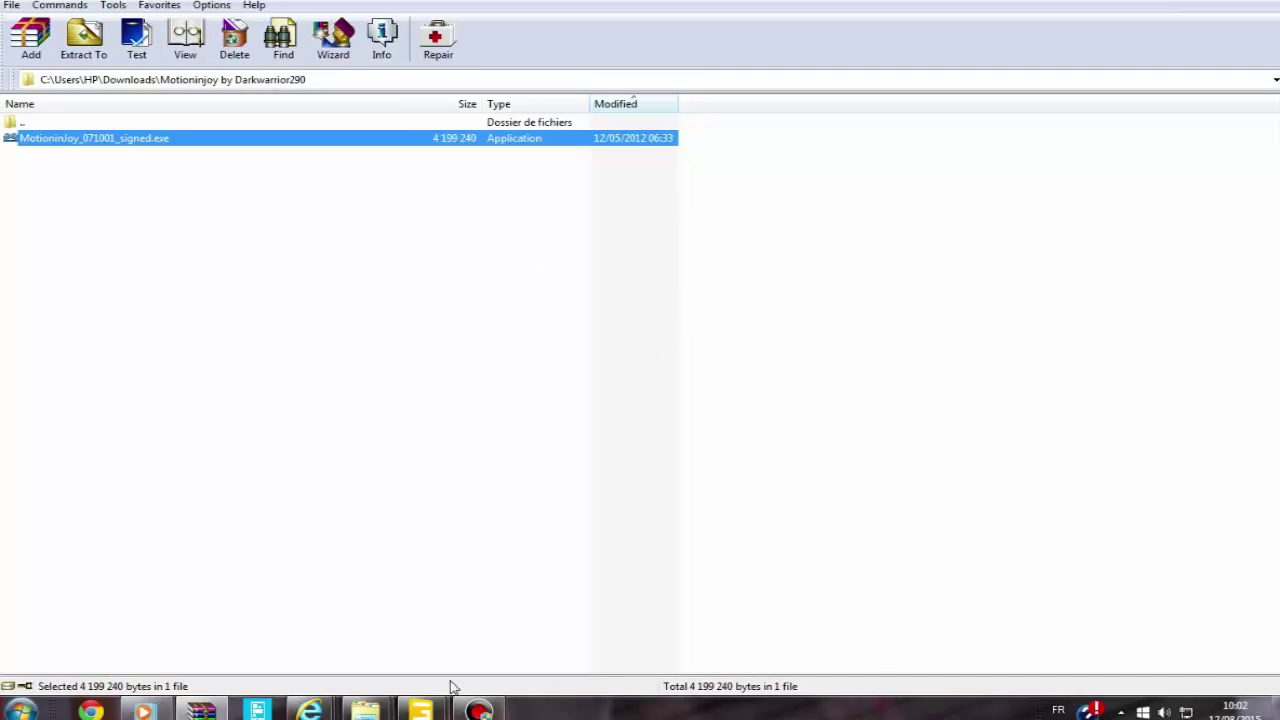
{"action": "mouse_move", "coordinate": [420, 708]}
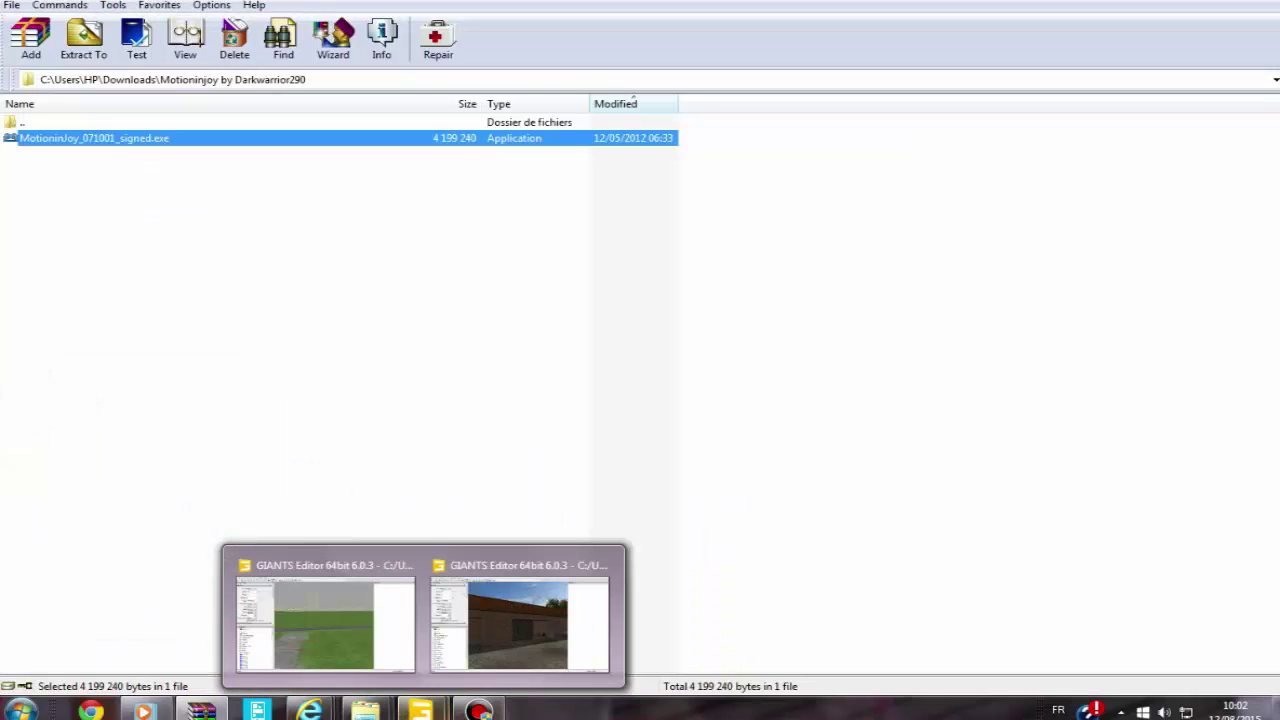
{"action": "left_click", "coordinate": [345, 617]}
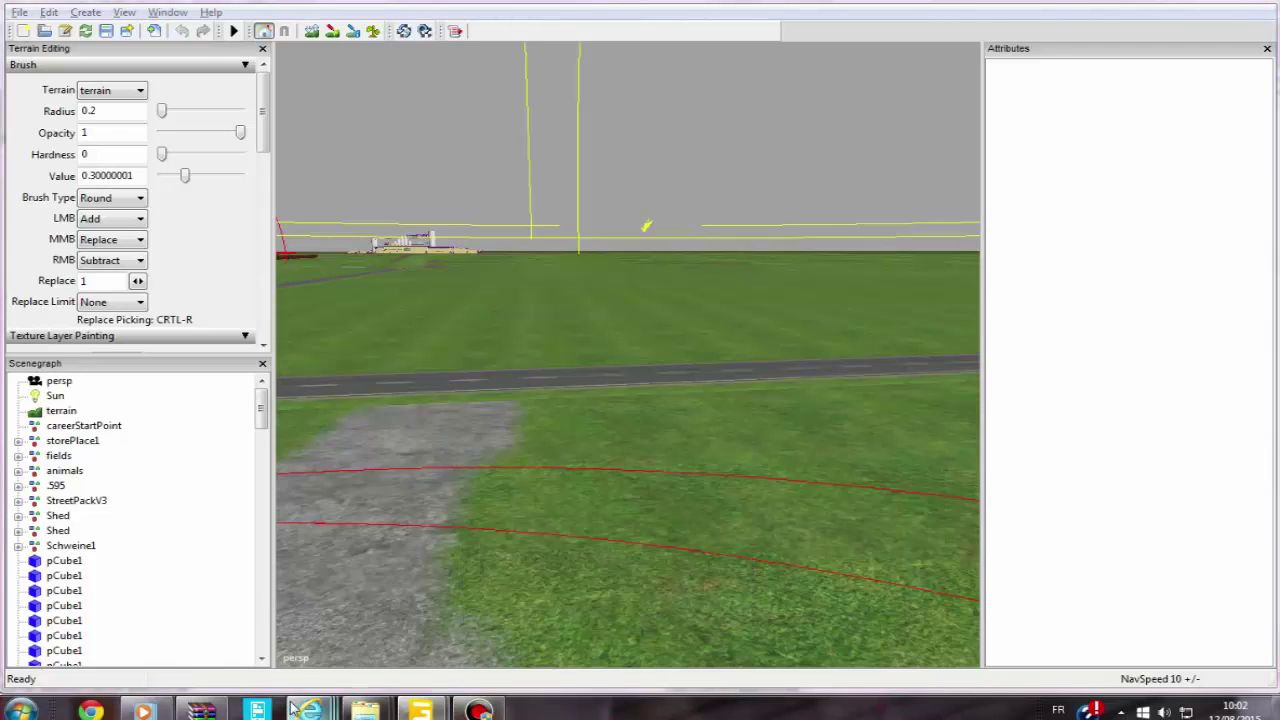
{"action": "left_click", "coordinate": [186, 712]}
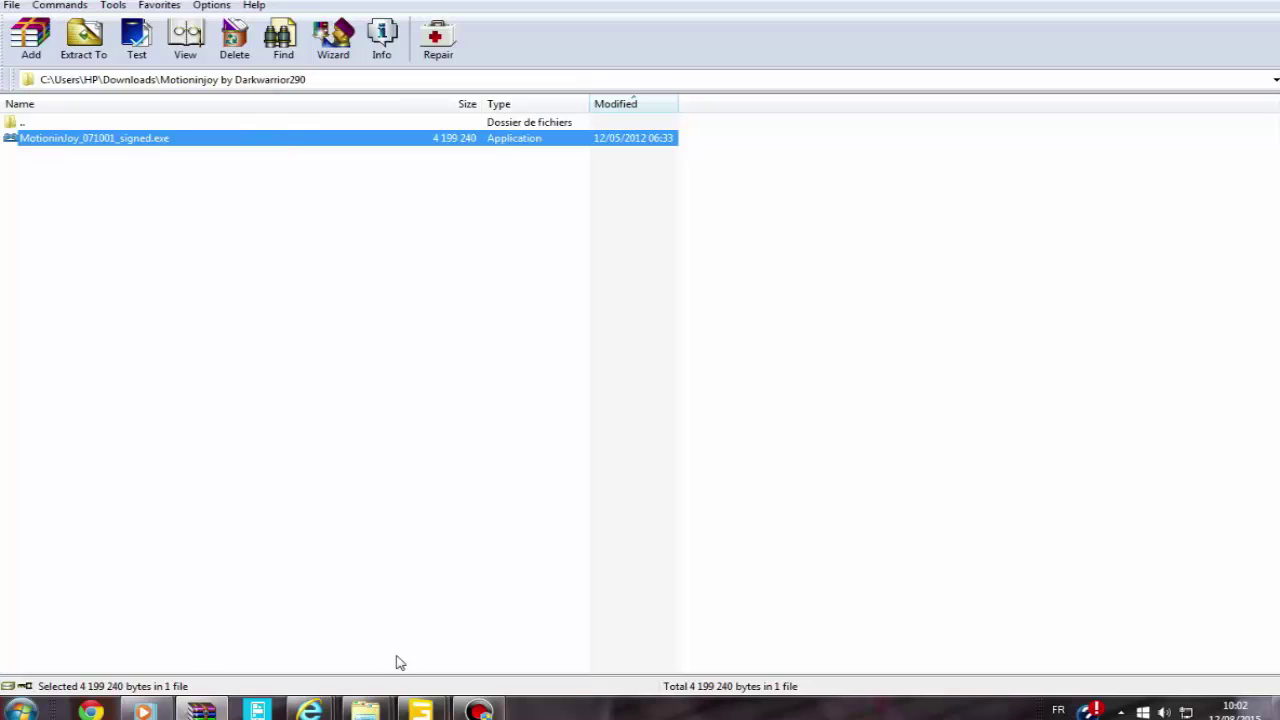
Run MotioninJoy_071001_signed.exe and proceed through setup to Ready to Install, keeping C:\Program Files\MotioninJoy and the desktop and Quick Launch icons.
{"action": "double_click", "coordinate": [137, 141]}
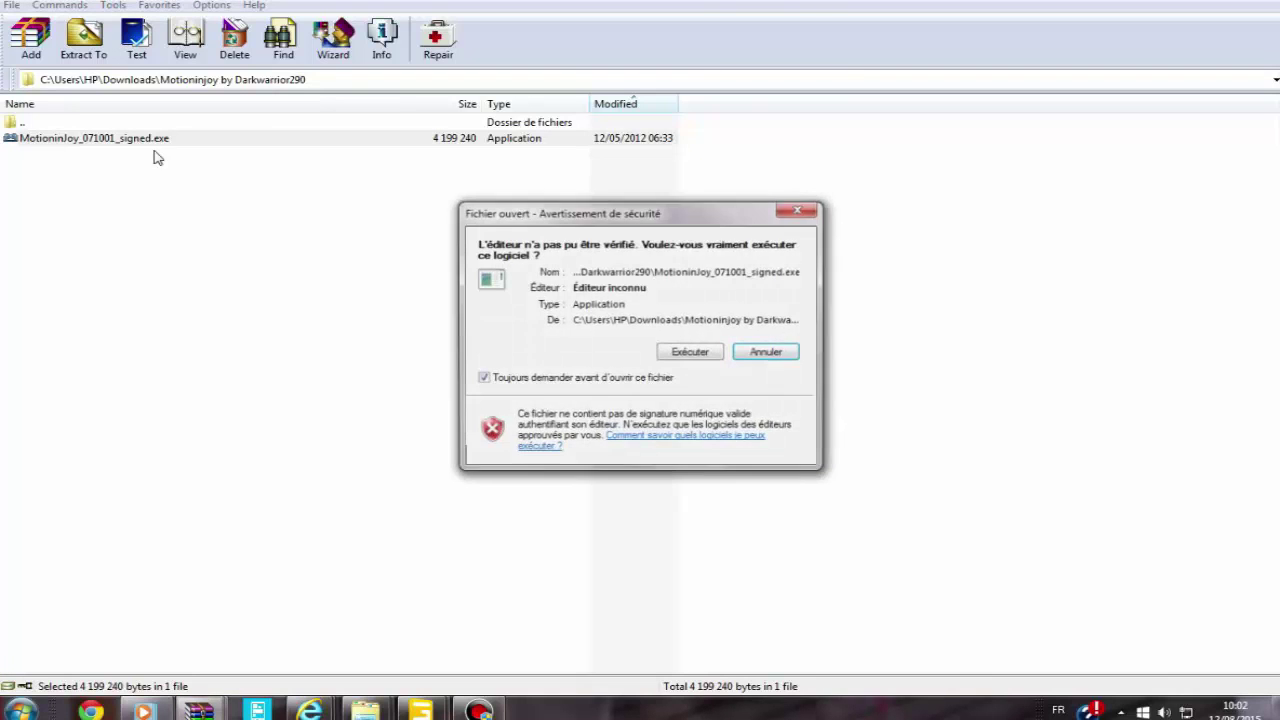
{"action": "left_click", "coordinate": [688, 351]}
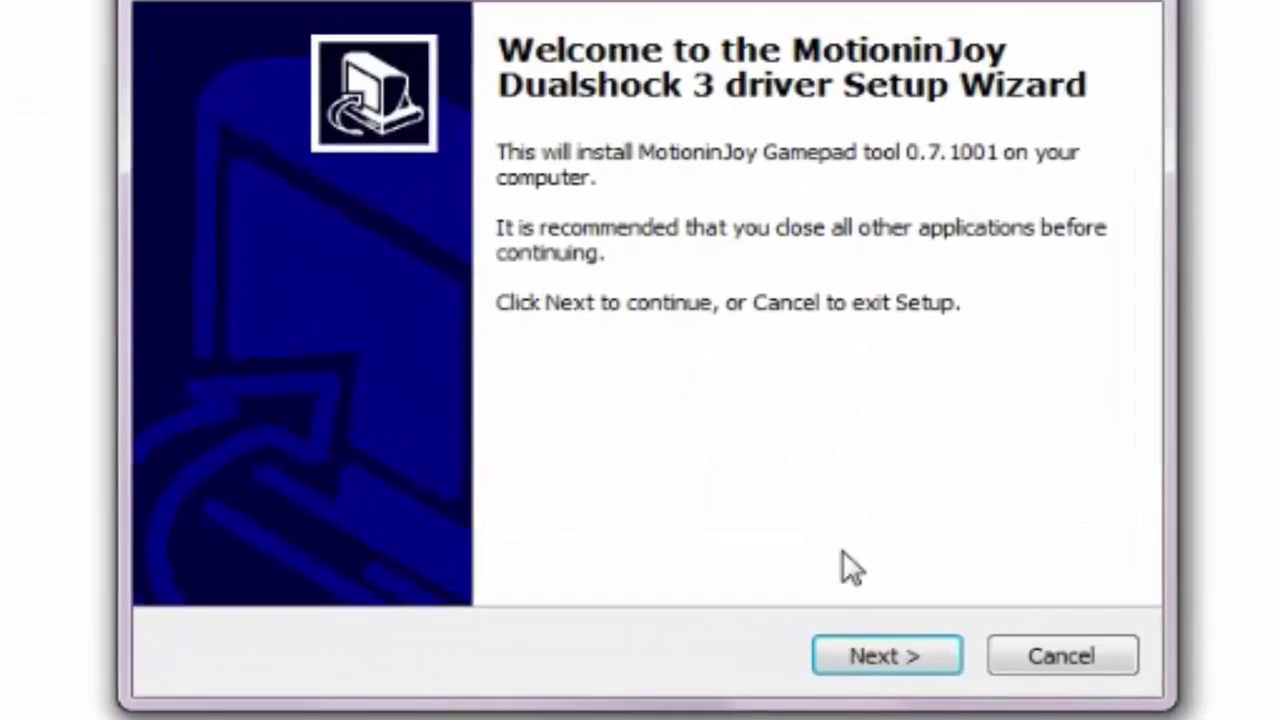
{"action": "left_click", "coordinate": [868, 678]}
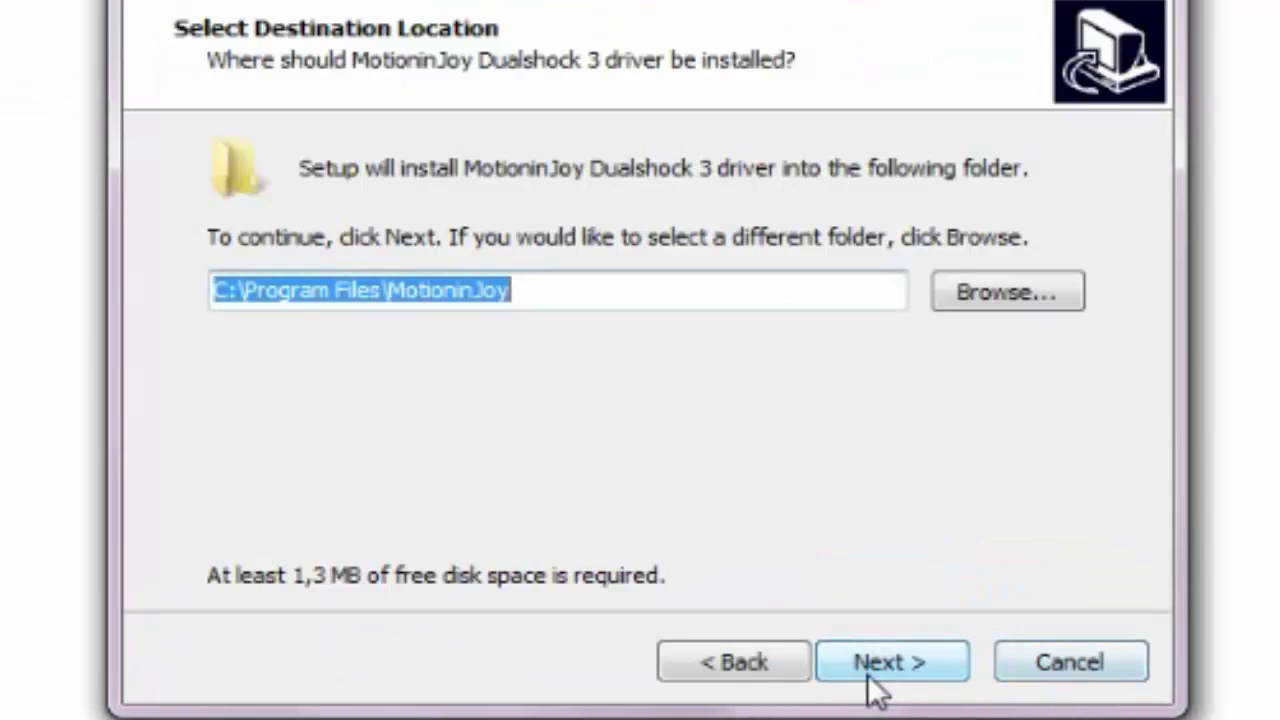
{"action": "left_click", "coordinate": [868, 678]}
{"action": "left_click", "coordinate": [875, 678]}
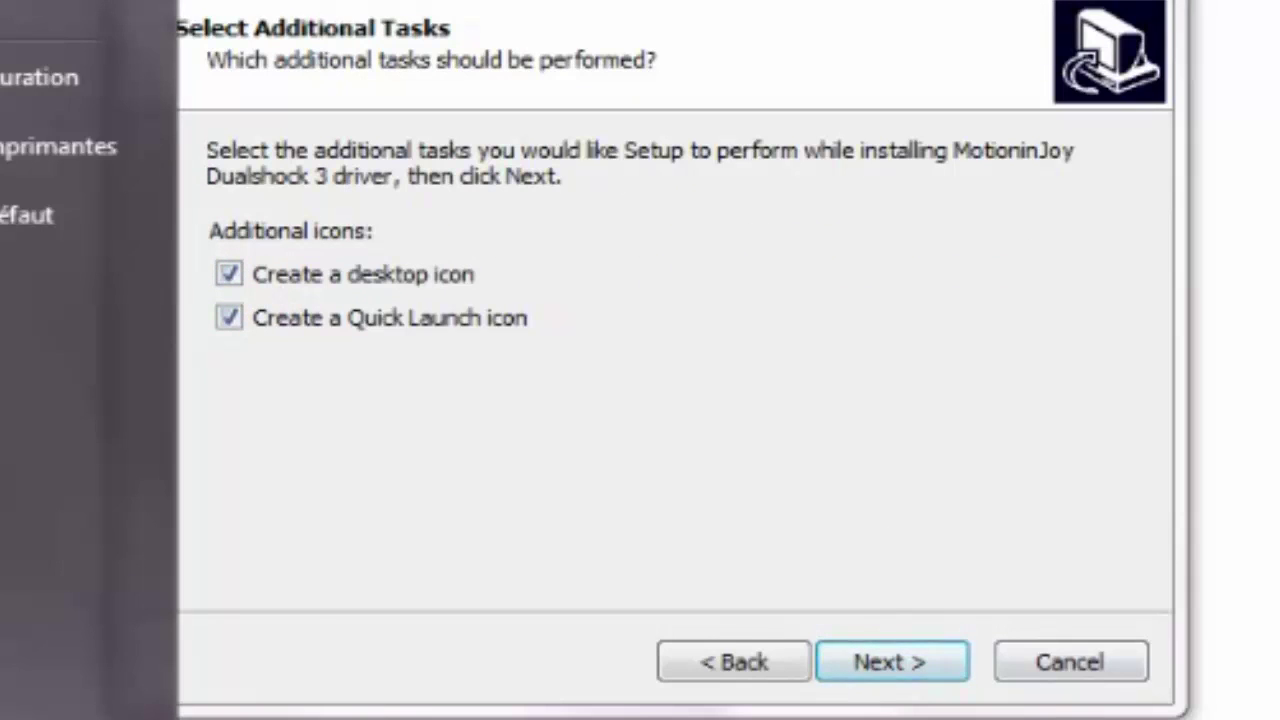
{"action": "left_click", "coordinate": [900, 664]}
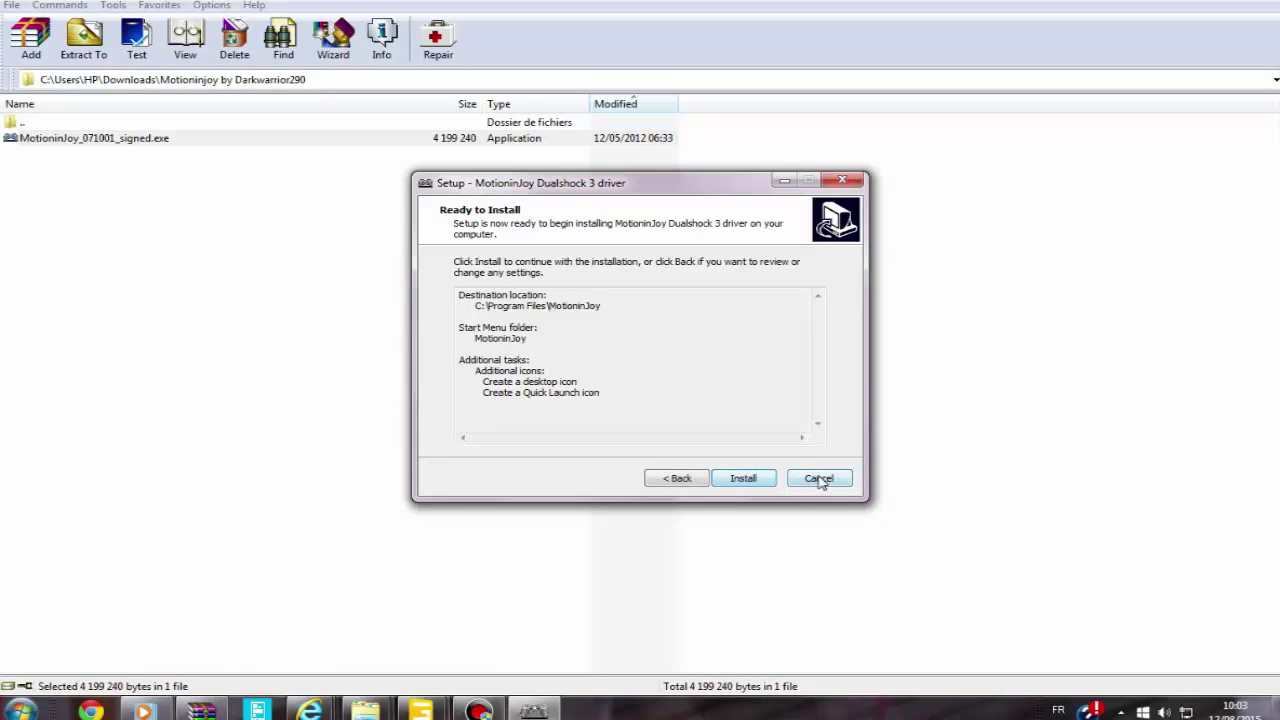
Exit the MotioninJoy Dualshock 3 driver setup without installing and clear the file selection in the archive manager.
{"action": "left_click", "coordinate": [819, 479]}
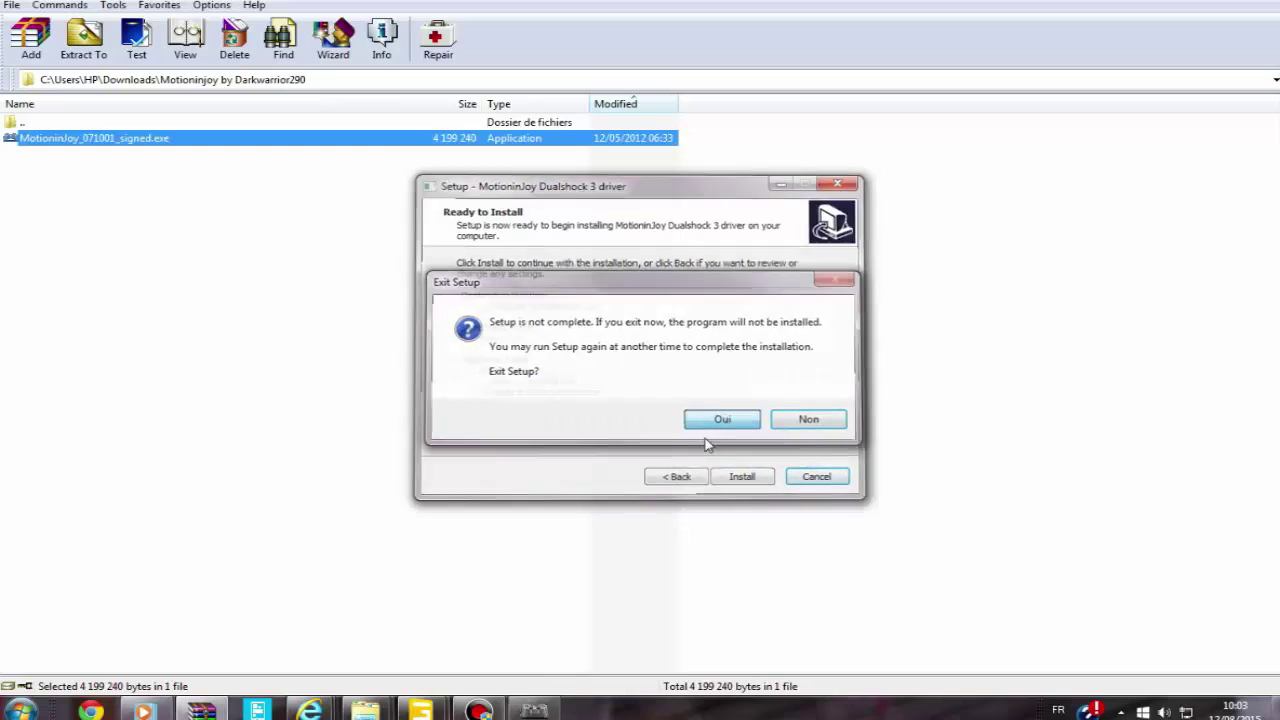
{"action": "left_click", "coordinate": [714, 420]}
{"action": "left_click", "coordinate": [206, 229]}
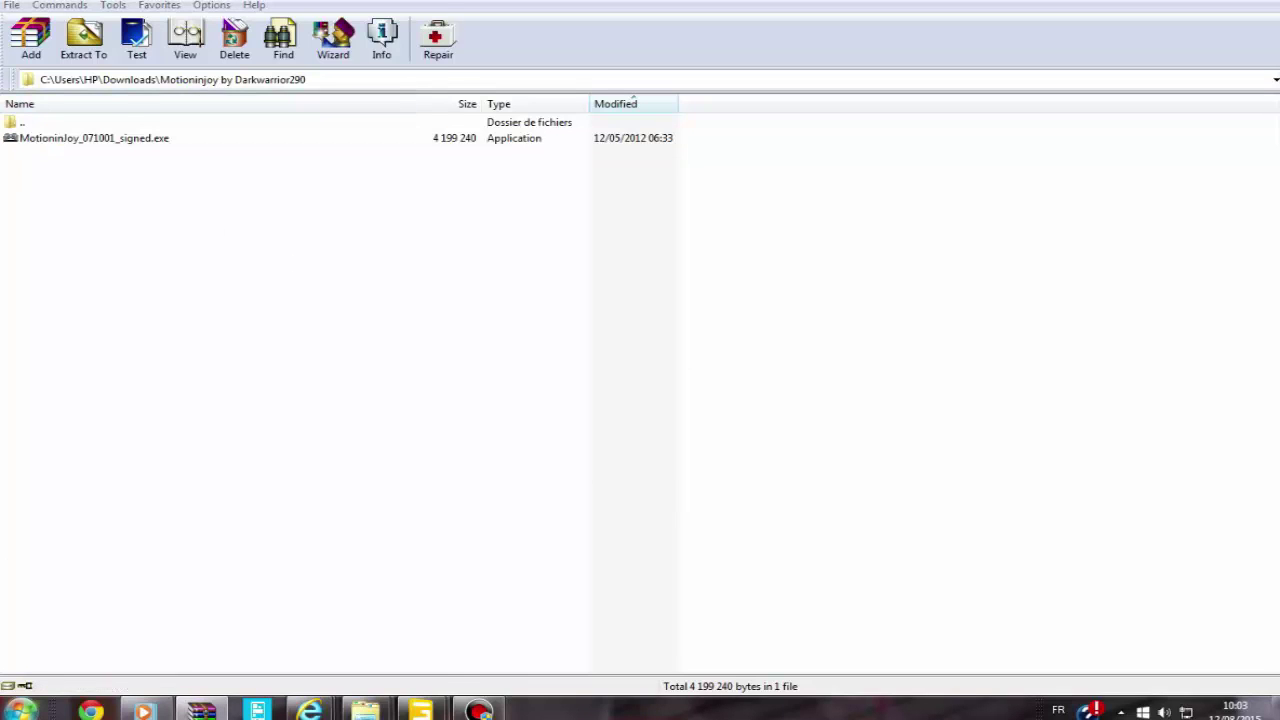
Switch to DS3 Tool by launching it, and reposition its MotioninJoy Gamepad tool window.
{"action": "left_click", "coordinate": [22, 710]}
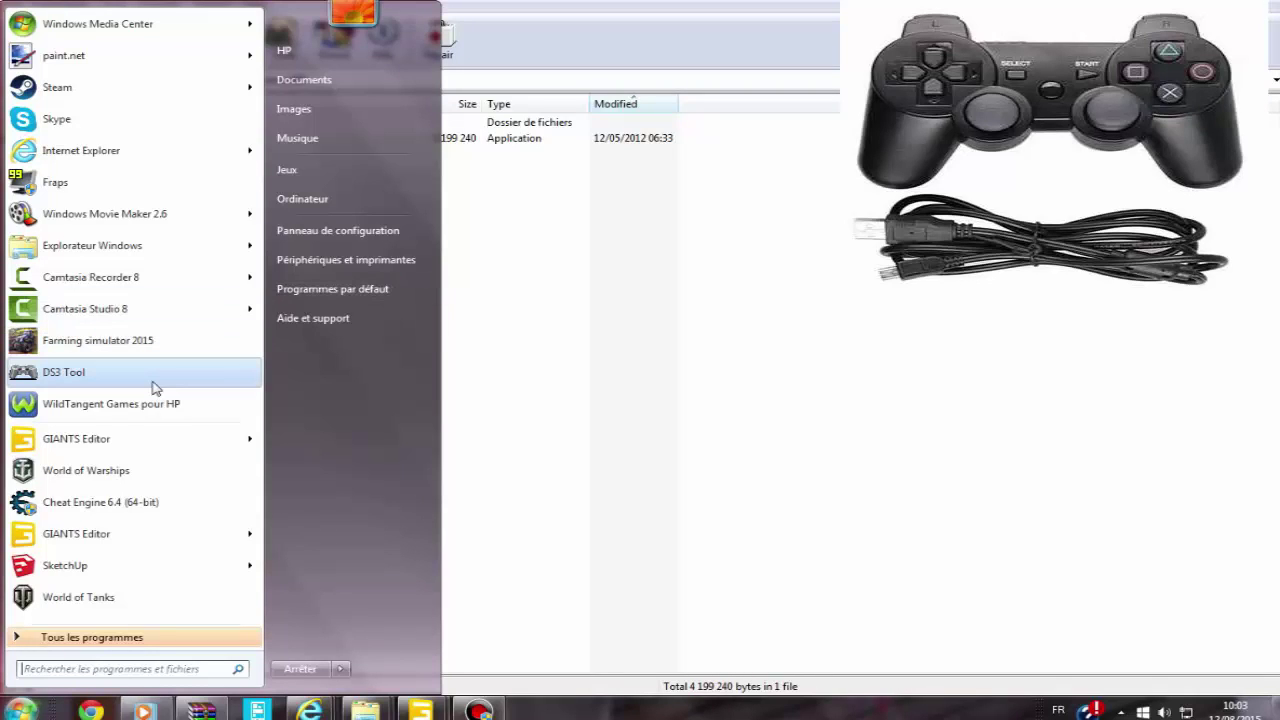
{"action": "left_click", "coordinate": [78, 378]}
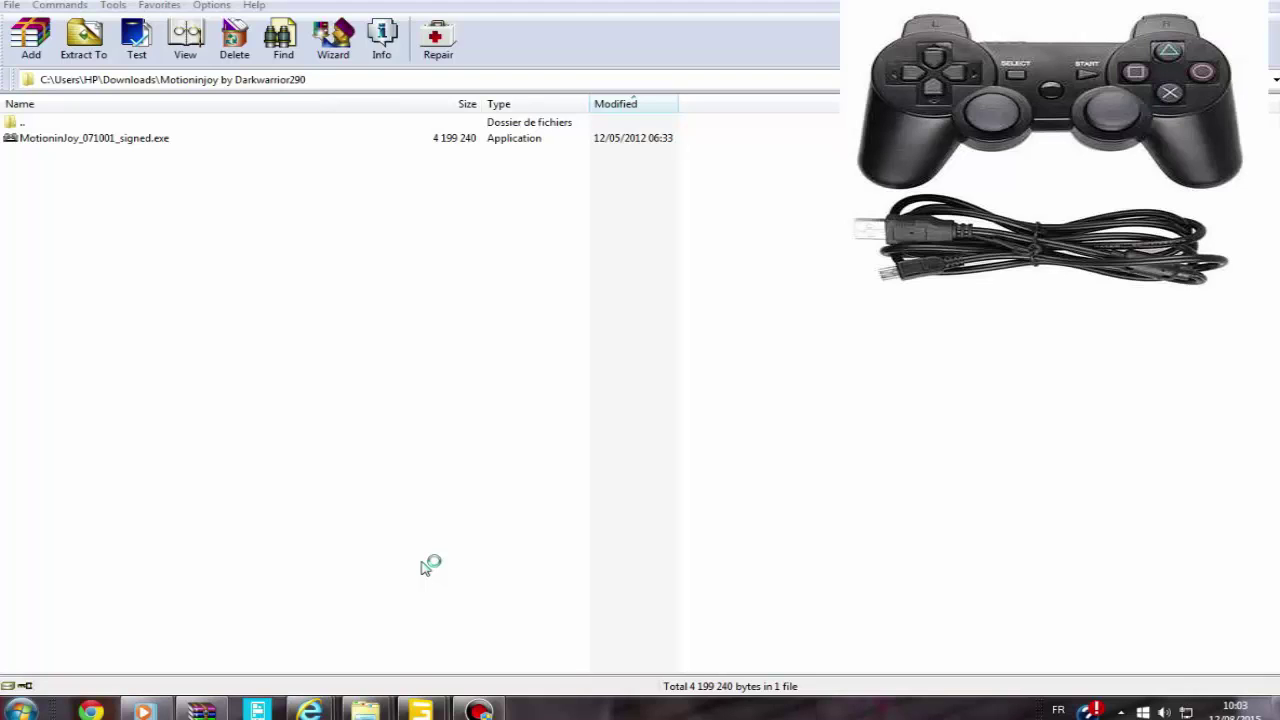
{"action": "mouse_move", "coordinate": [424, 708]}
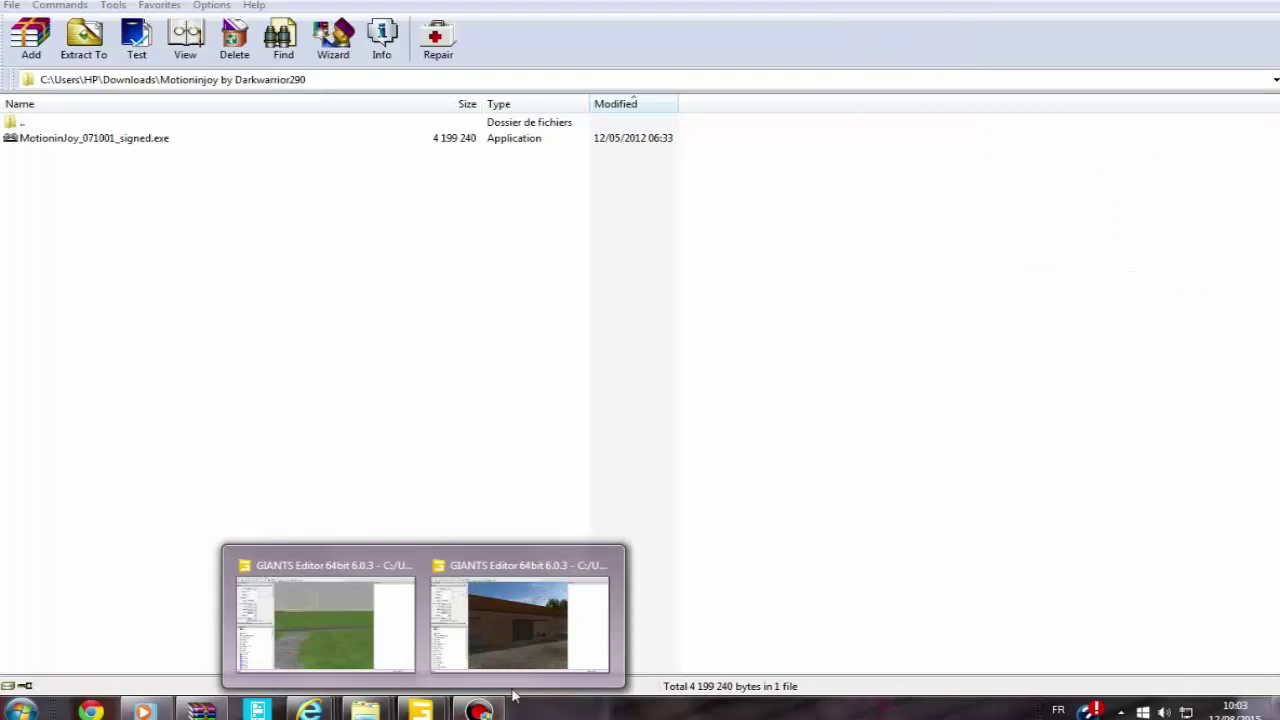
{"action": "mouse_move", "coordinate": [498, 713]}
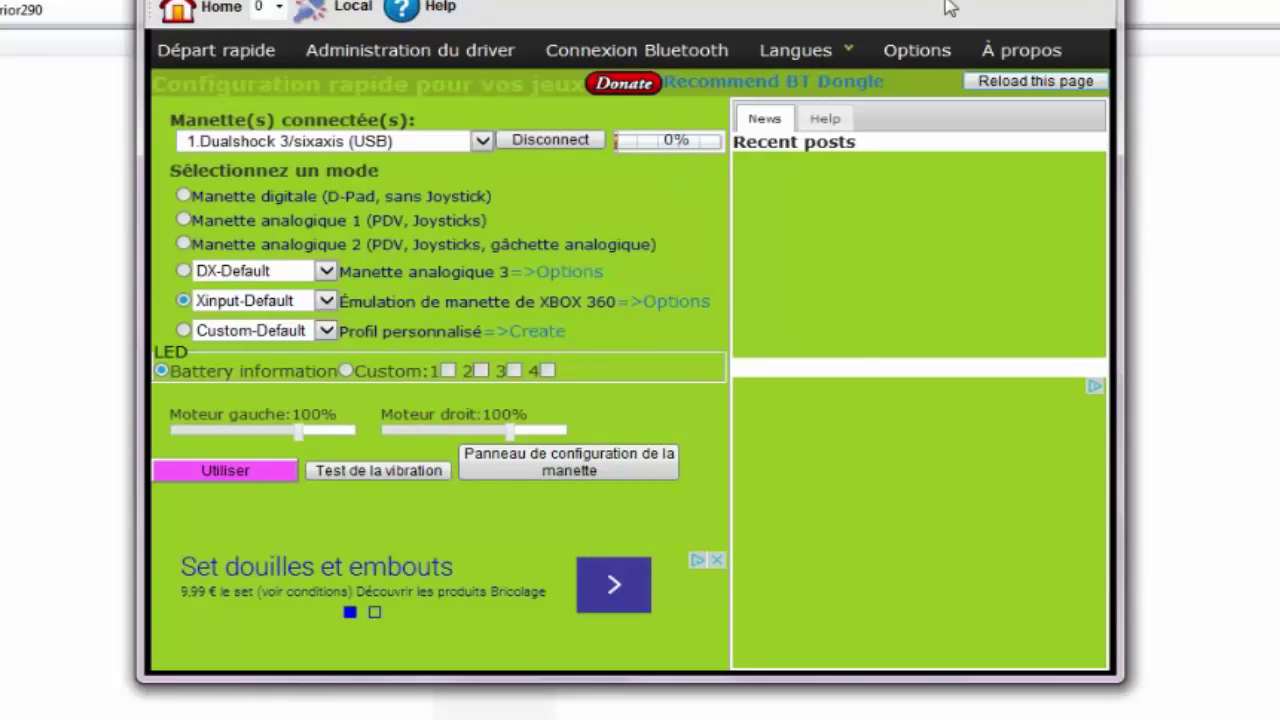
{"action": "left_click_drag", "start_coordinate": [745, 0], "coordinate": [680, 18]}
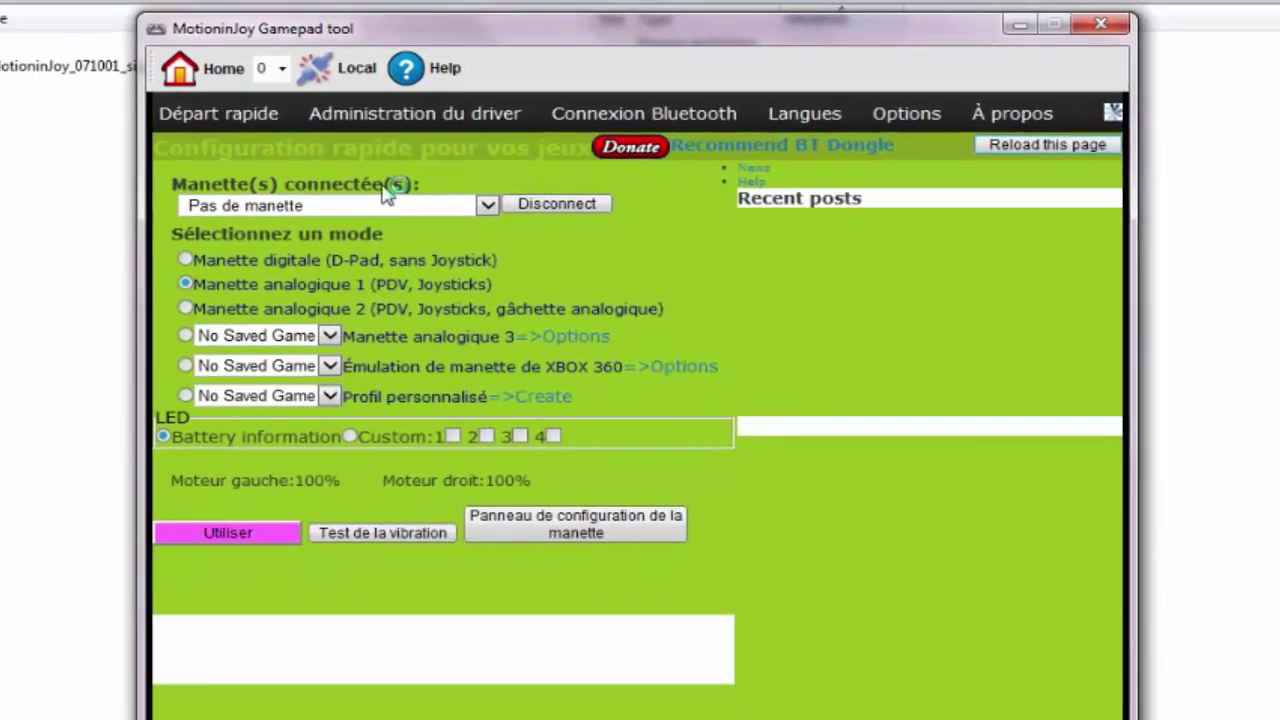
Open the driver administration page and select the device at Port_#0003.Hub_#0006 for driver loading.
{"action": "left_click", "coordinate": [414, 113]}
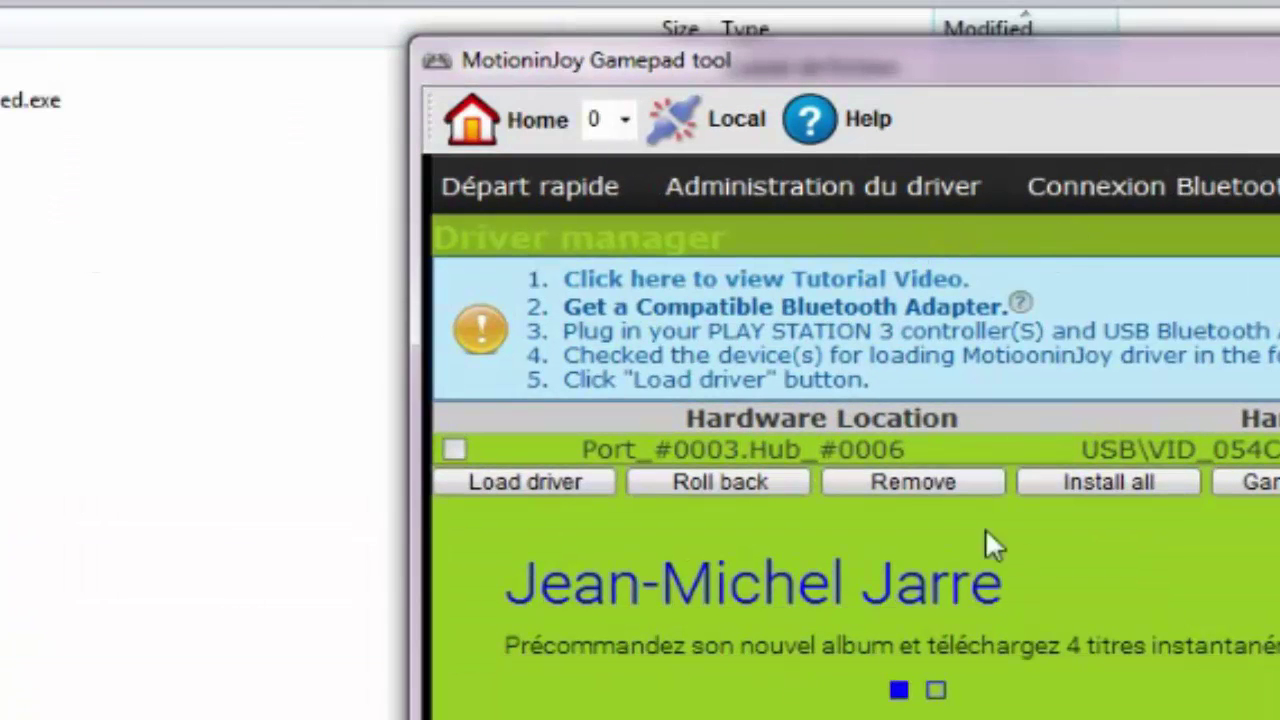
{"action": "left_click", "coordinate": [690, 445]}
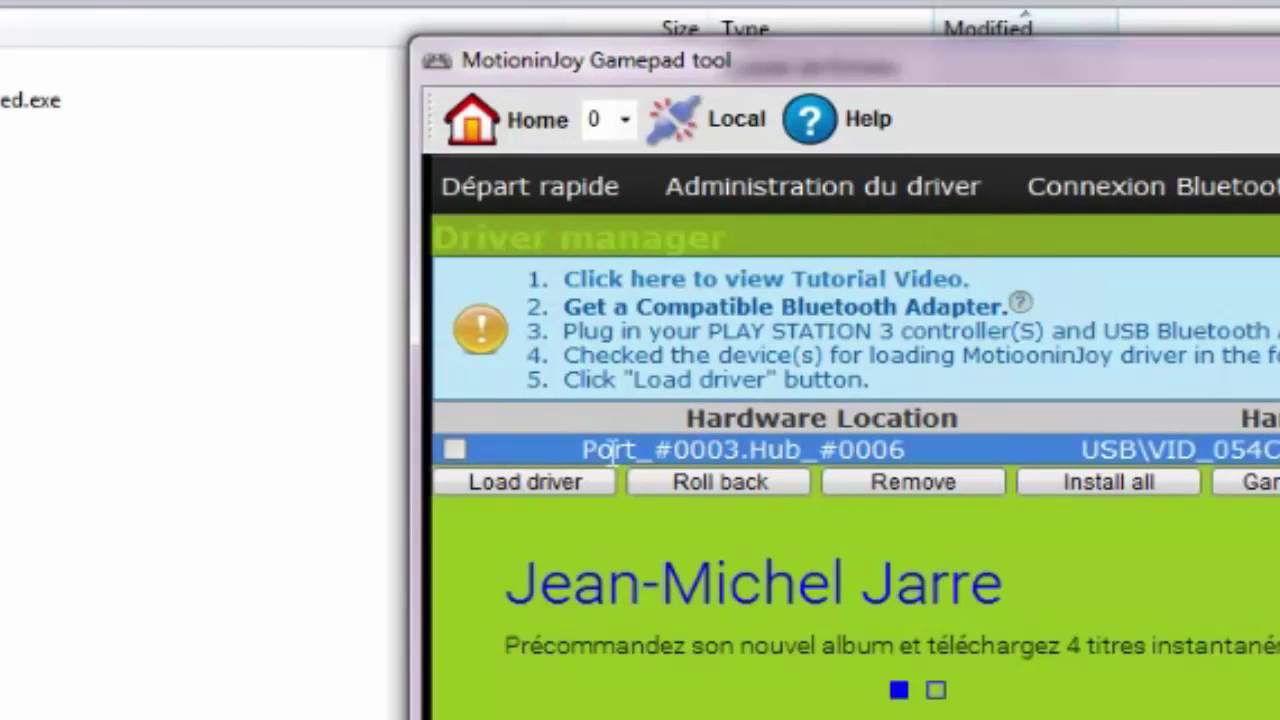
{"action": "left_click", "coordinate": [455, 458]}
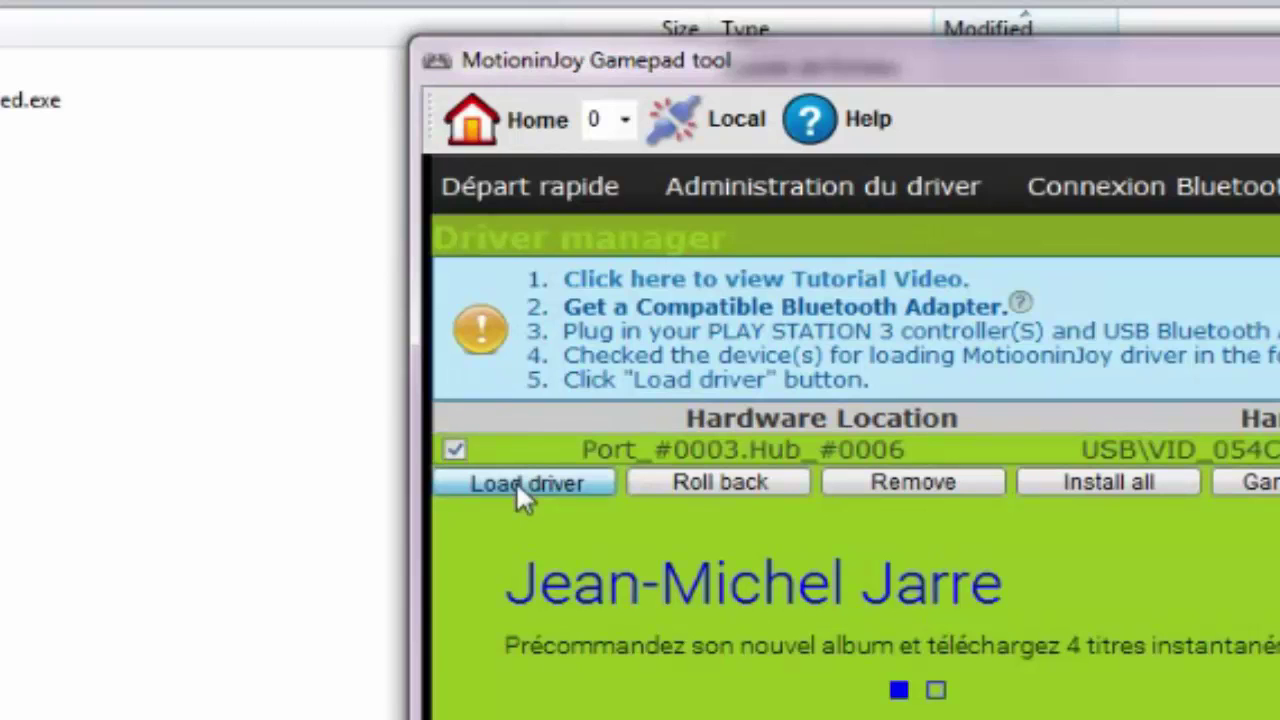